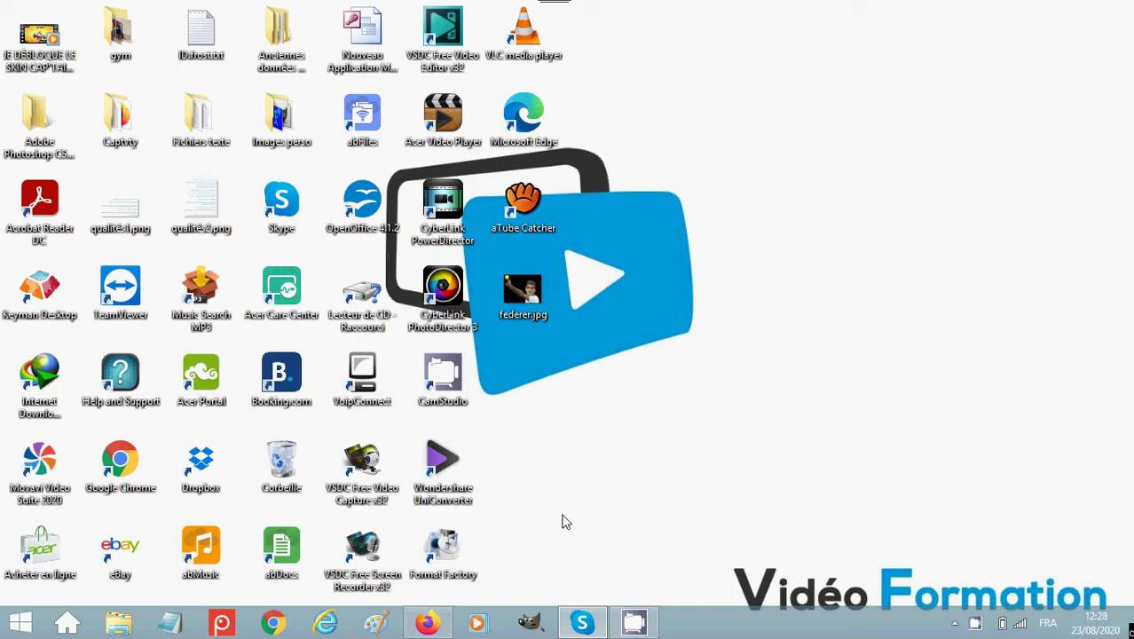
Switch to the online-convert JPG converter page in Firefox and add federer.jpg from the Bureau folder for conversion.
{"action": "mouse_move", "coordinate": [434, 624]}
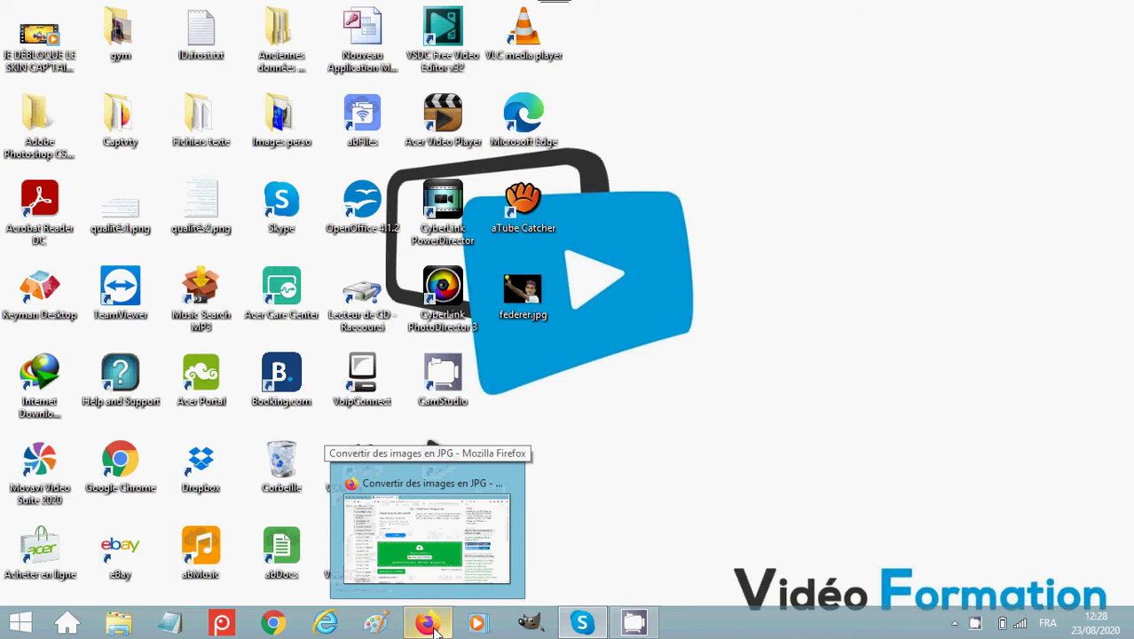
{"action": "left_click", "coordinate": [426, 532]}
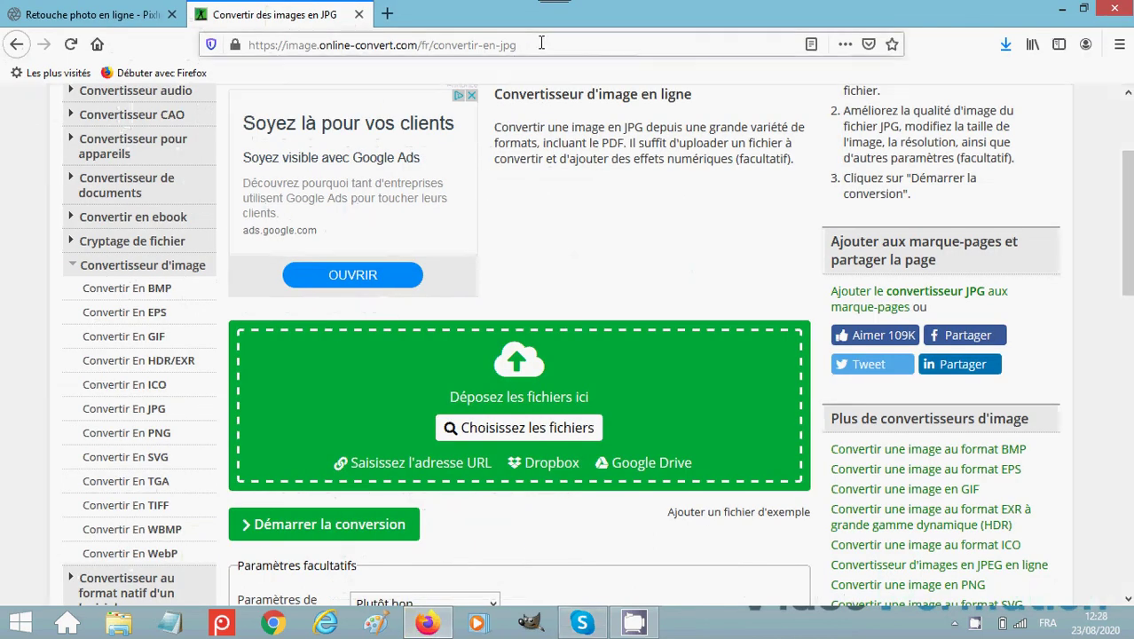
{"action": "left_click", "coordinate": [521, 429]}
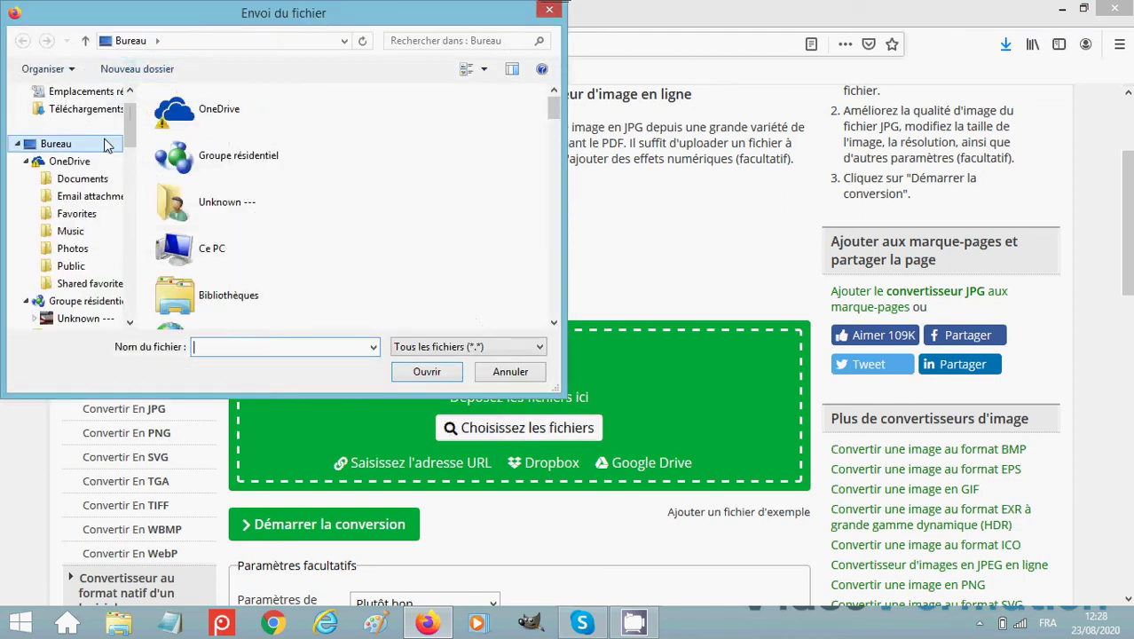
{"action": "left_click", "coordinate": [105, 144]}
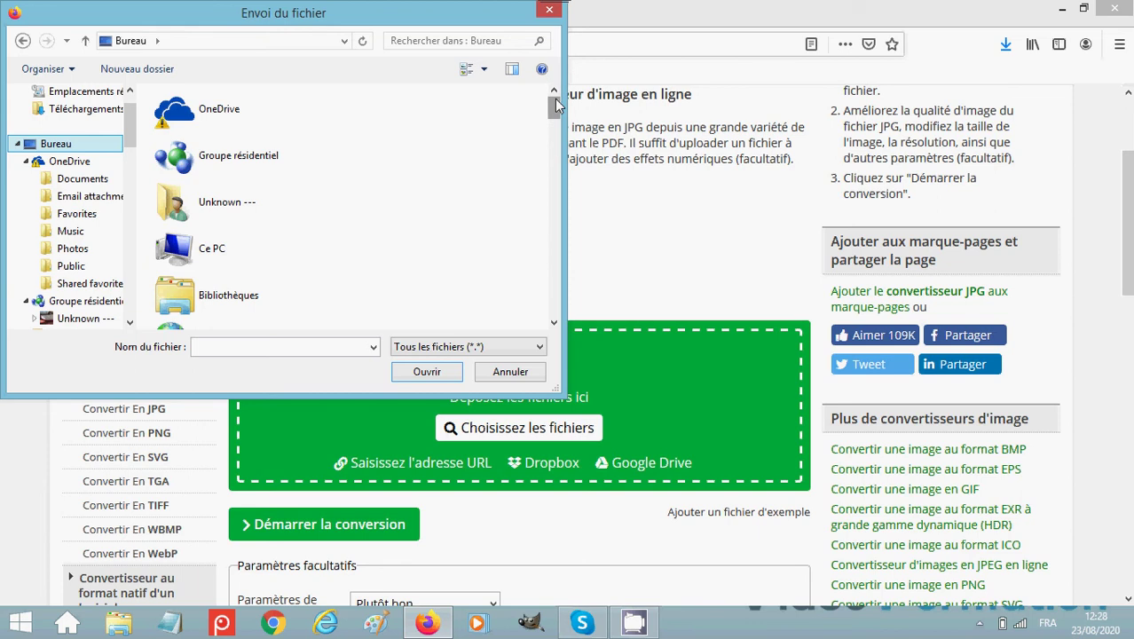
{"action": "left_click_drag", "start_coordinate": [557, 106], "coordinate": [560, 255]}
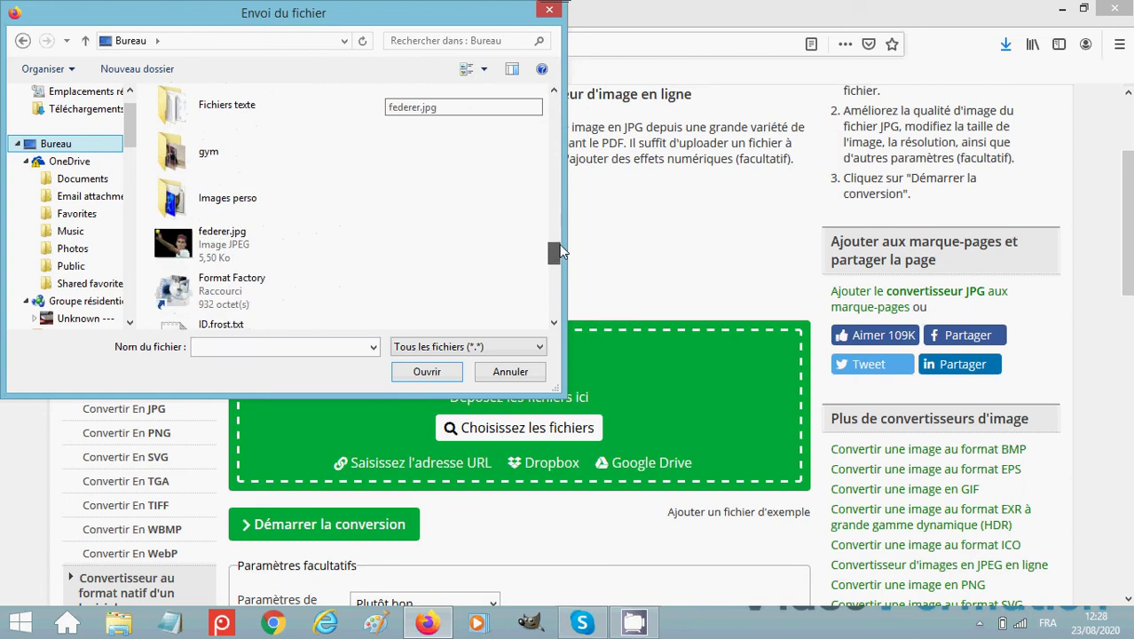
{"action": "left_click", "coordinate": [219, 240]}
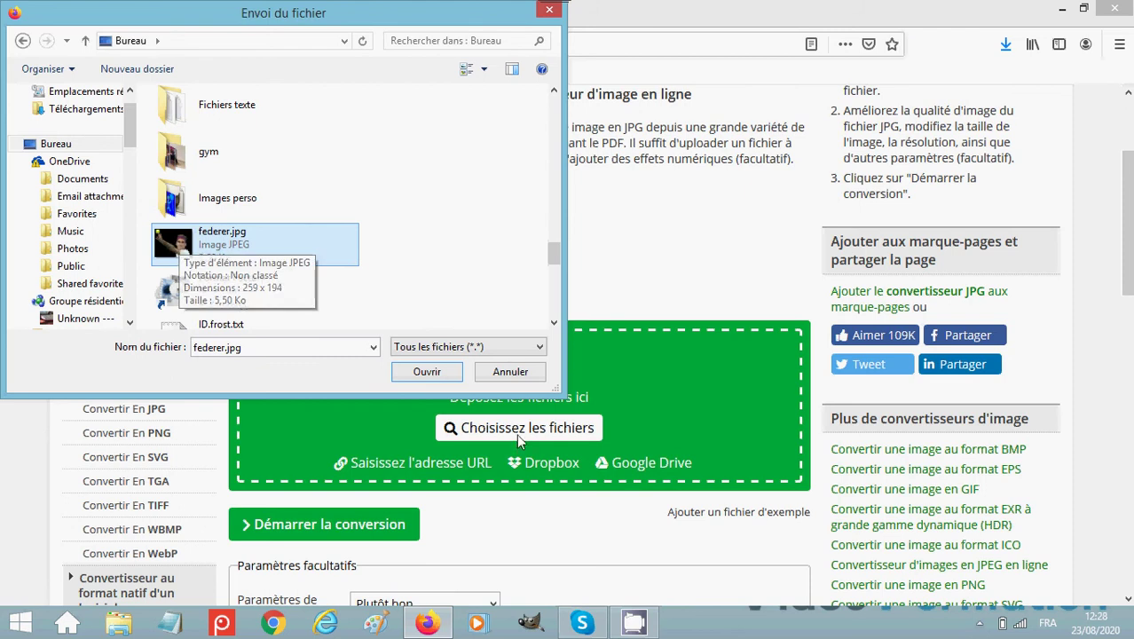
{"action": "left_click", "coordinate": [432, 375]}
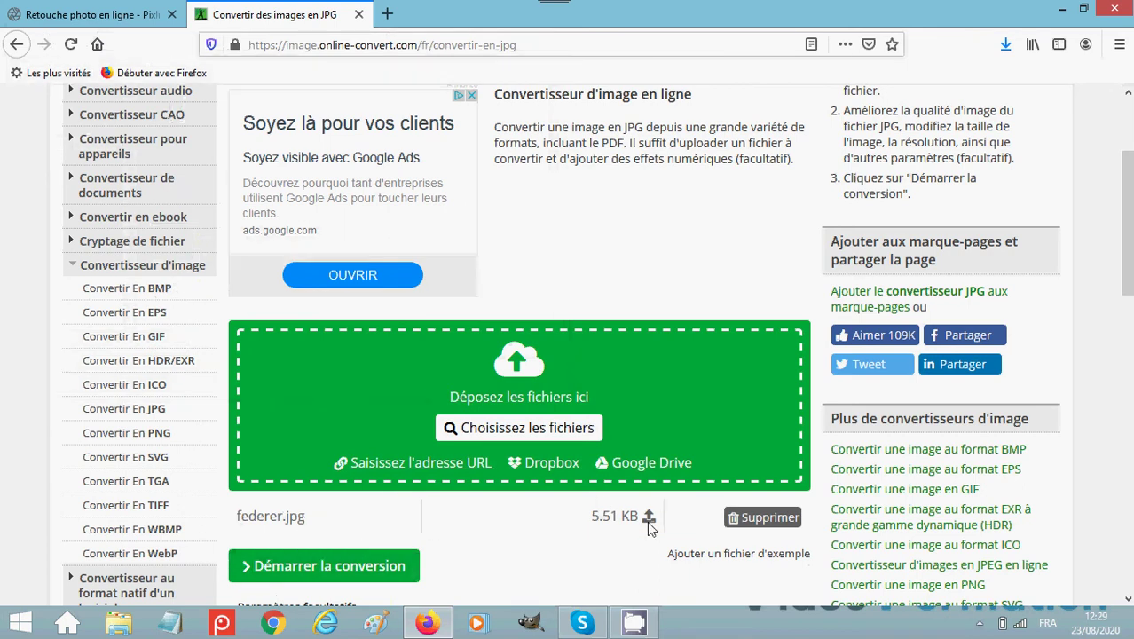
Run the JPG conversion of federer.jpg with the default settings and dismiss the download of the result.
{"action": "scroll", "coordinate": [663, 492], "scroll_direction": "down", "scroll_amount": 2}
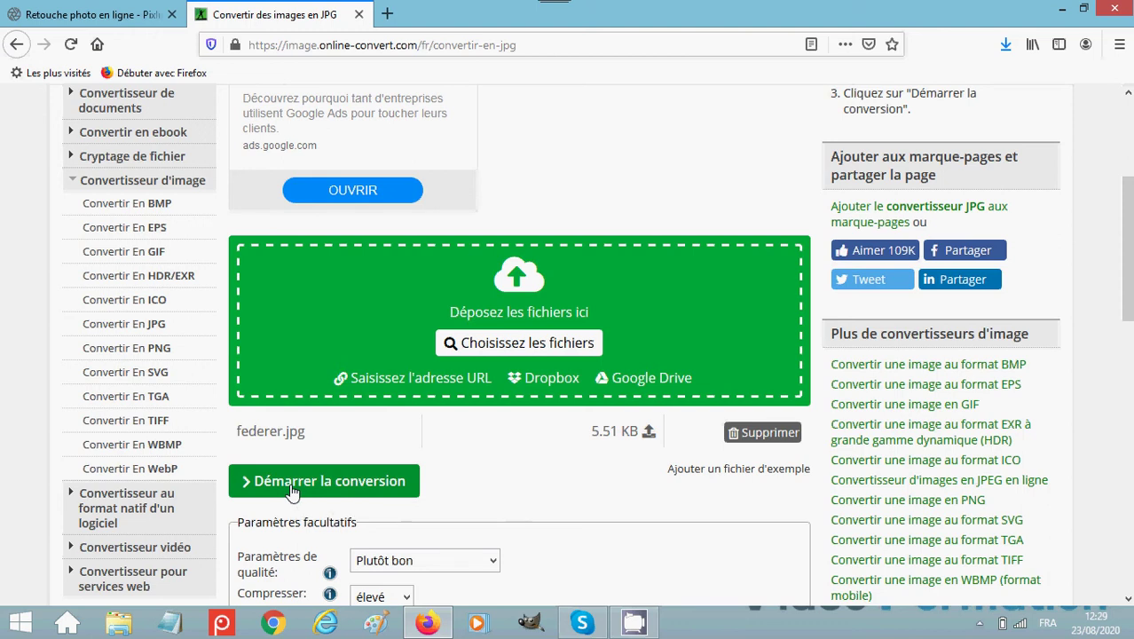
{"action": "left_click", "coordinate": [292, 484]}
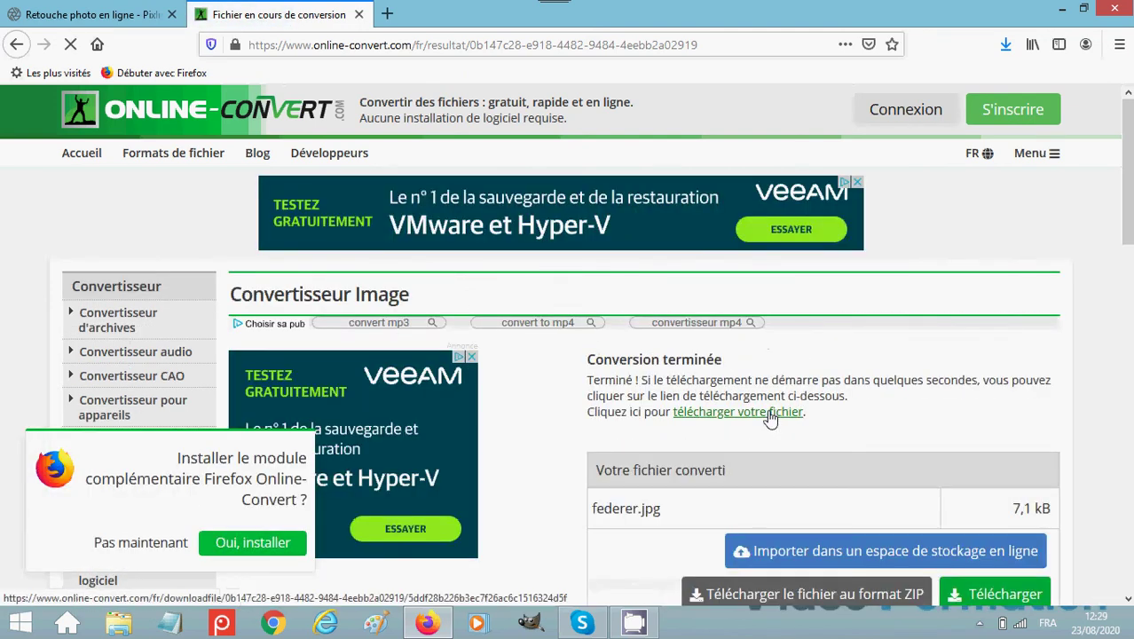
{"action": "scroll", "coordinate": [850, 439], "scroll_direction": "down", "scroll_amount": 1}
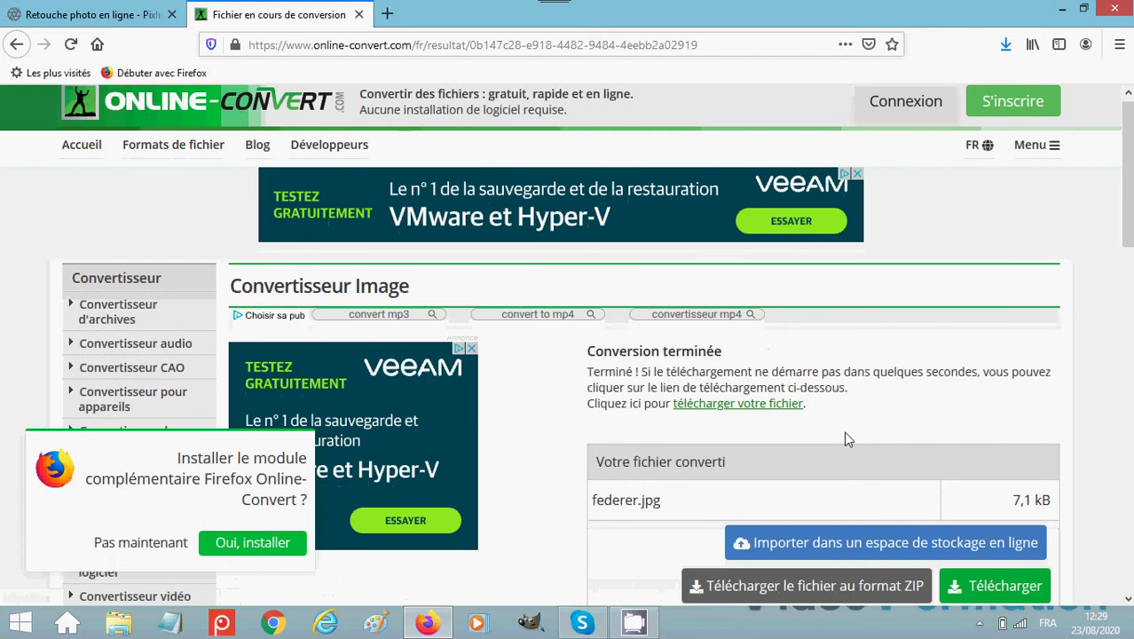
{"action": "scroll", "coordinate": [844, 431], "scroll_direction": "down", "scroll_amount": 3}
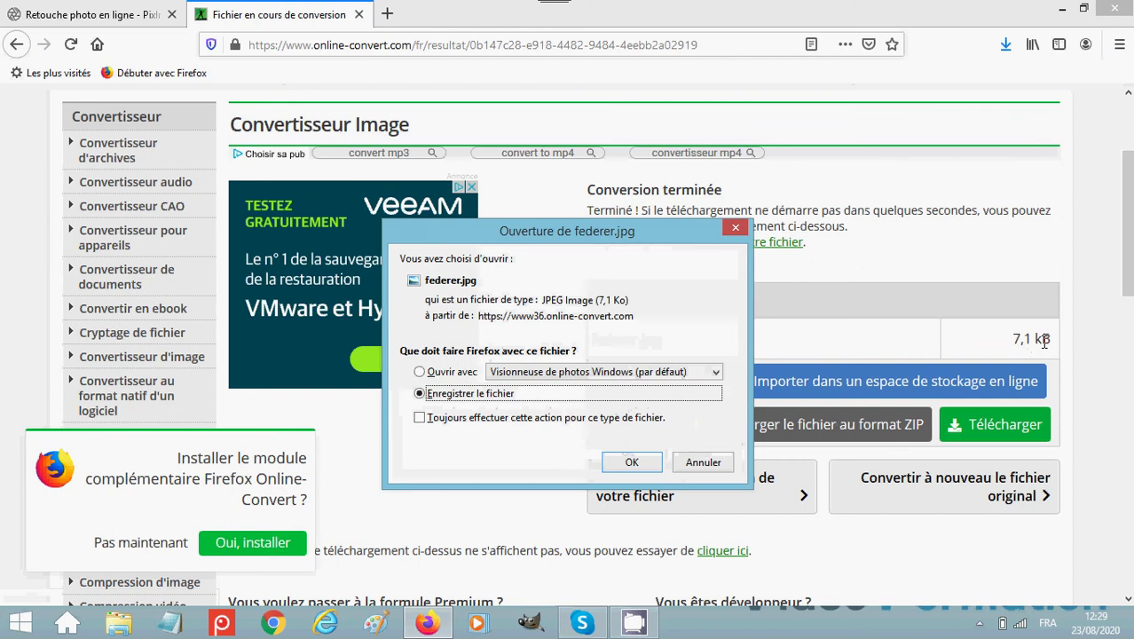
{"action": "left_click", "coordinate": [736, 228]}
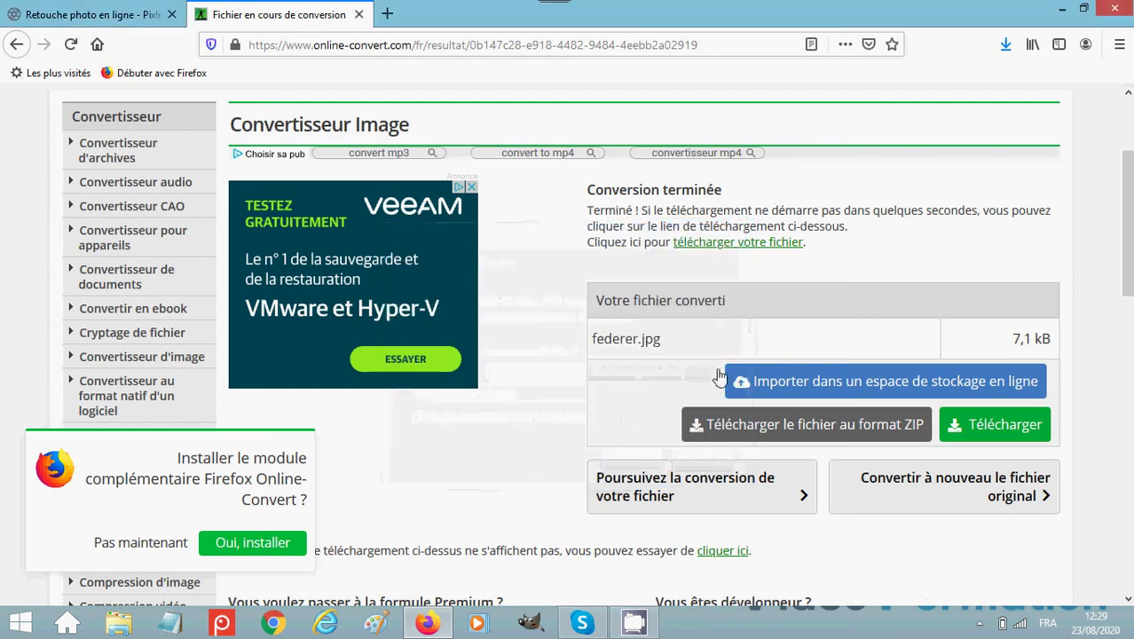
Return from the conversion result to the converter page and open the PNG image converter.
{"action": "scroll", "coordinate": [719, 377], "scroll_direction": "up", "scroll_amount": 3}
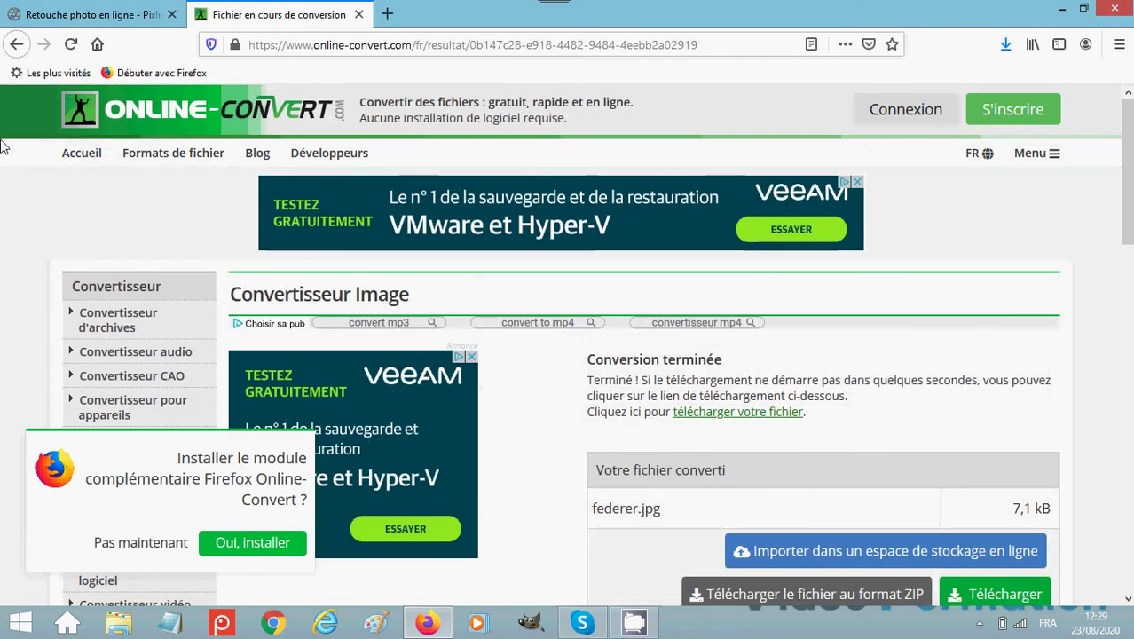
{"action": "left_click", "coordinate": [17, 44]}
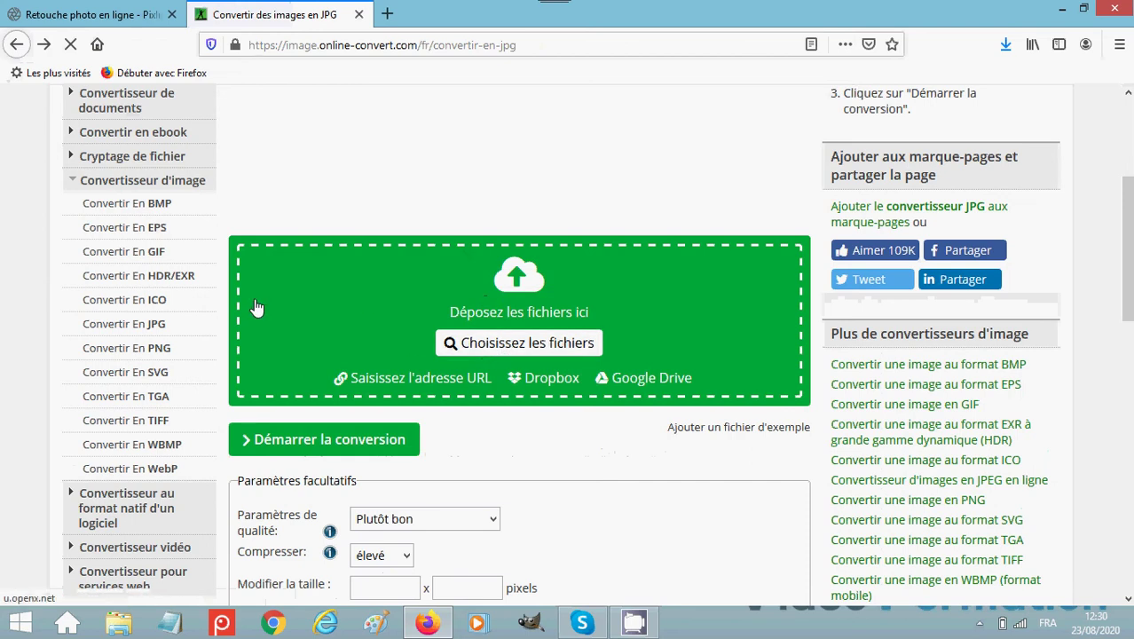
{"action": "left_click", "coordinate": [149, 354]}
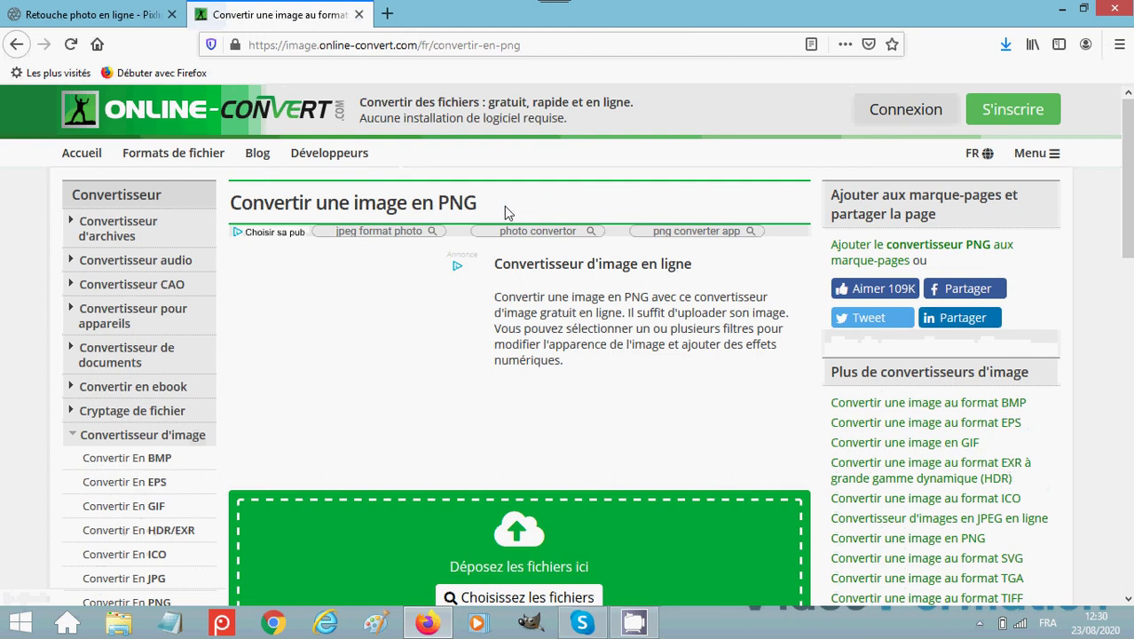
Add federer.jpg from the Bureau folder as the file to convert to PNG.
{"action": "scroll", "coordinate": [555, 417], "scroll_direction": "down", "scroll_amount": 3}
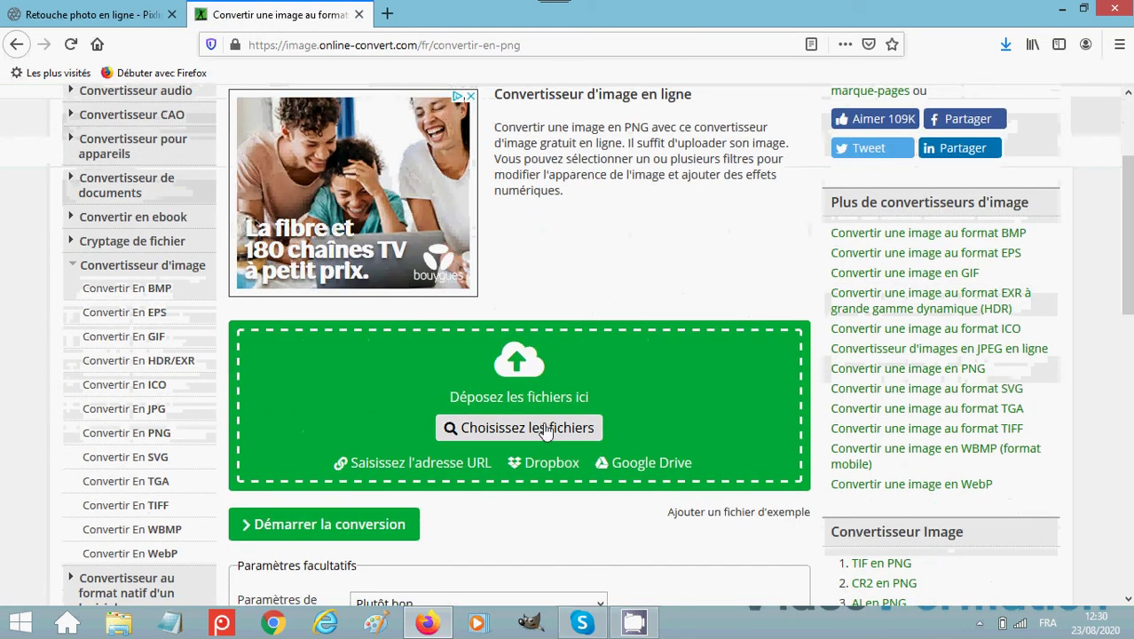
{"action": "left_click", "coordinate": [541, 429]}
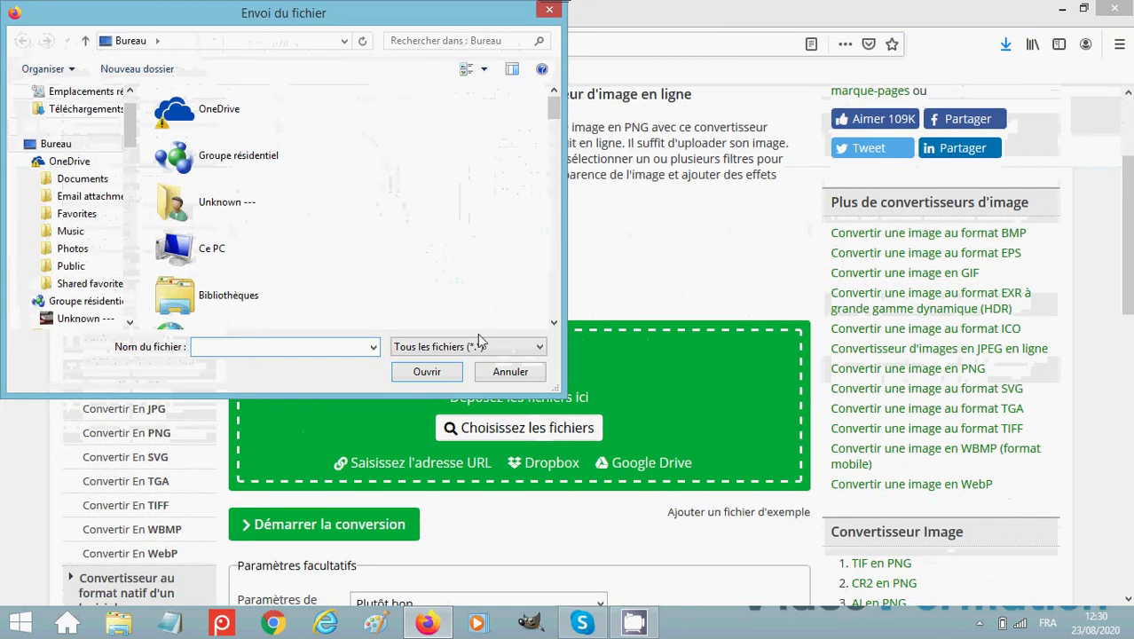
{"action": "left_click_drag", "start_coordinate": [554, 118], "coordinate": [550, 256]}
{"action": "left_click", "coordinate": [213, 320]}
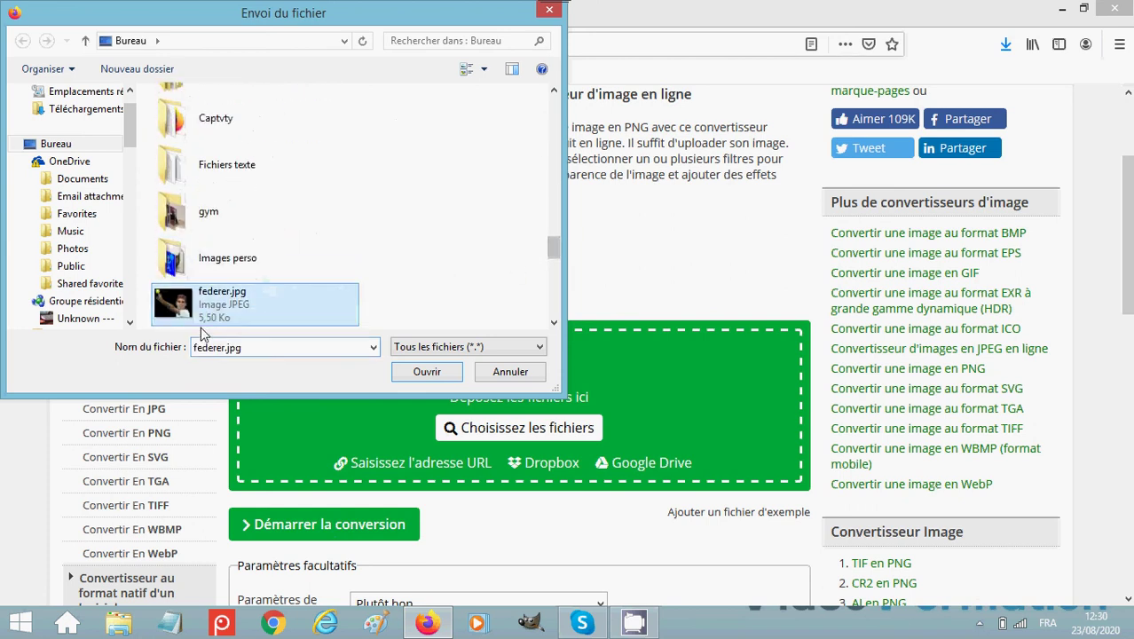
{"action": "left_click", "coordinate": [408, 377]}
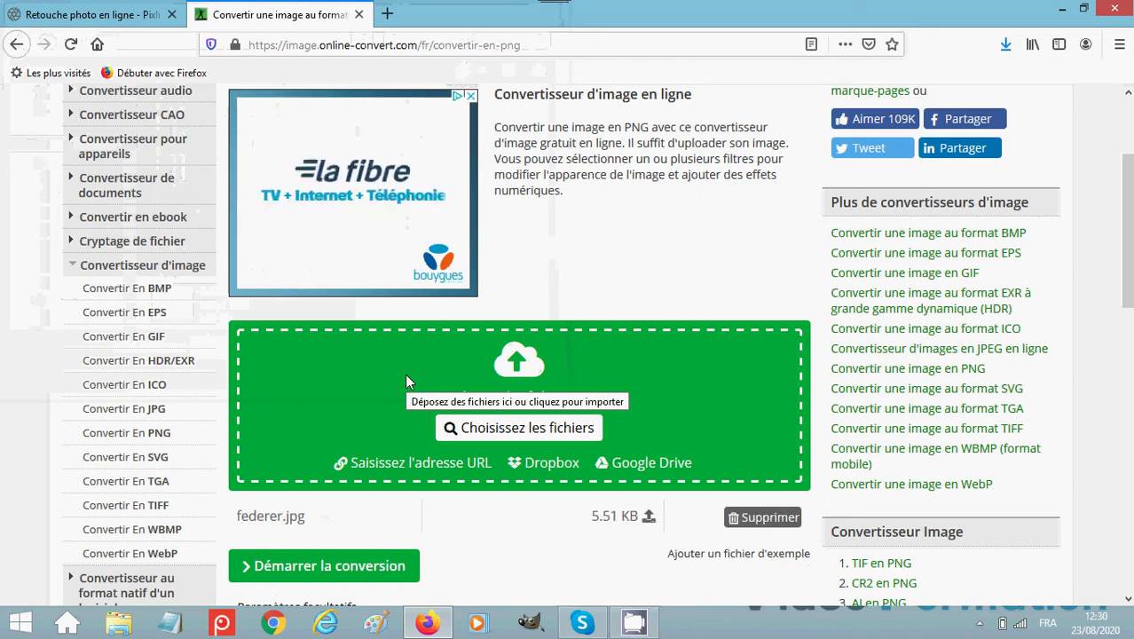
Set the PNG conversion quality to "Meilleure qualité (compression sans perte)".
{"action": "scroll", "coordinate": [404, 390], "scroll_direction": "down", "scroll_amount": 3}
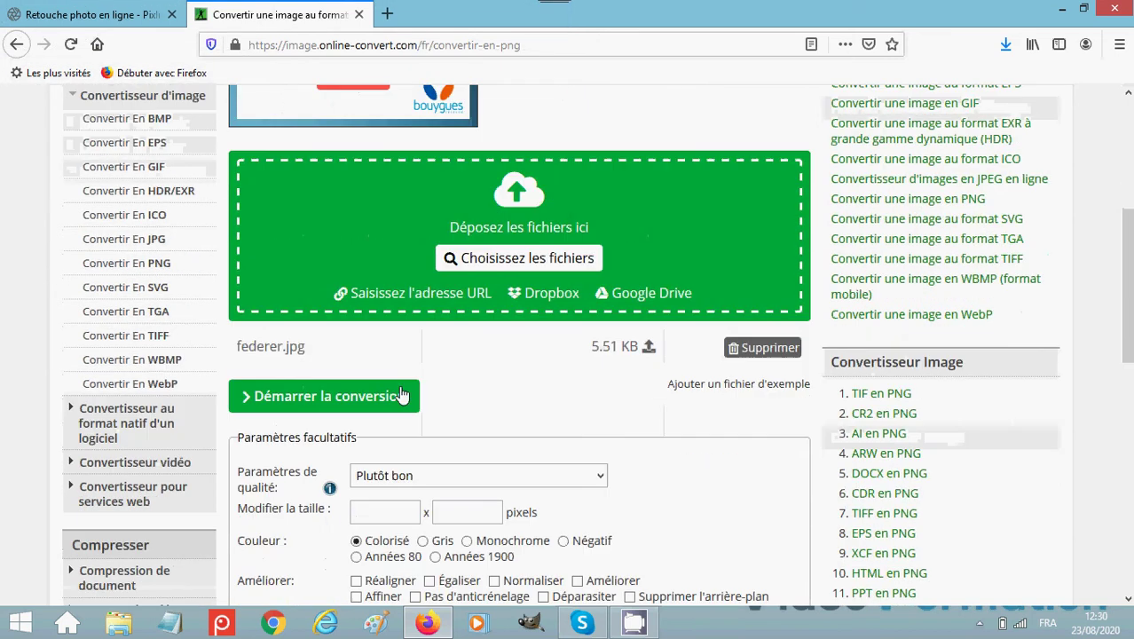
{"action": "scroll", "coordinate": [381, 395], "scroll_direction": "down", "scroll_amount": 2}
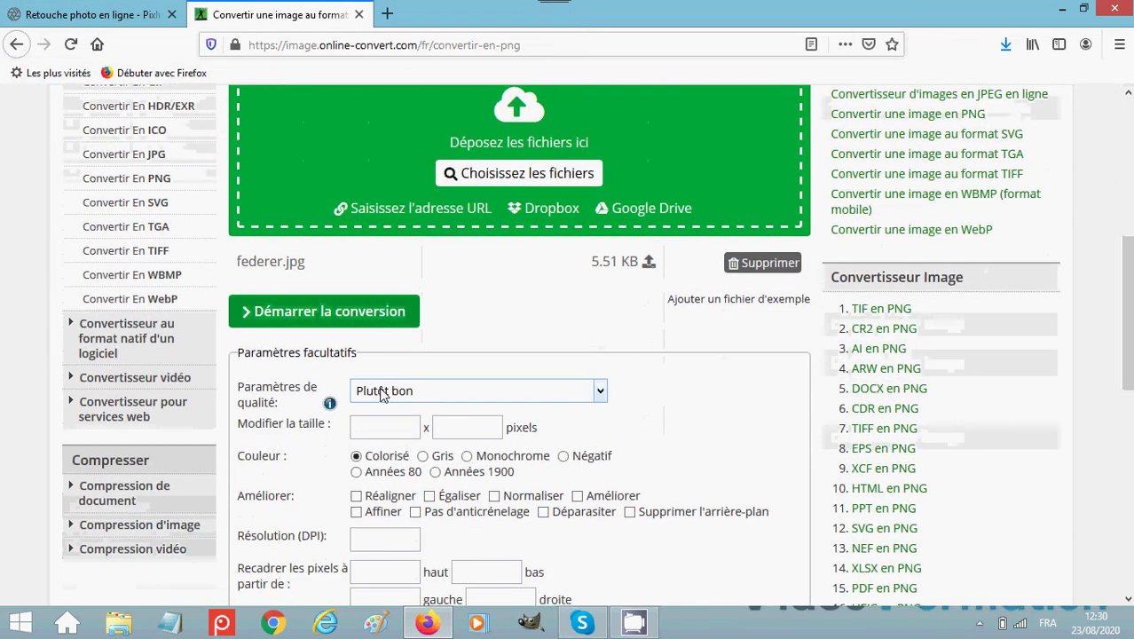
{"action": "scroll", "coordinate": [381, 395], "scroll_direction": "down", "scroll_amount": 2}
{"action": "scroll", "coordinate": [382, 395], "scroll_direction": "down", "scroll_amount": 2}
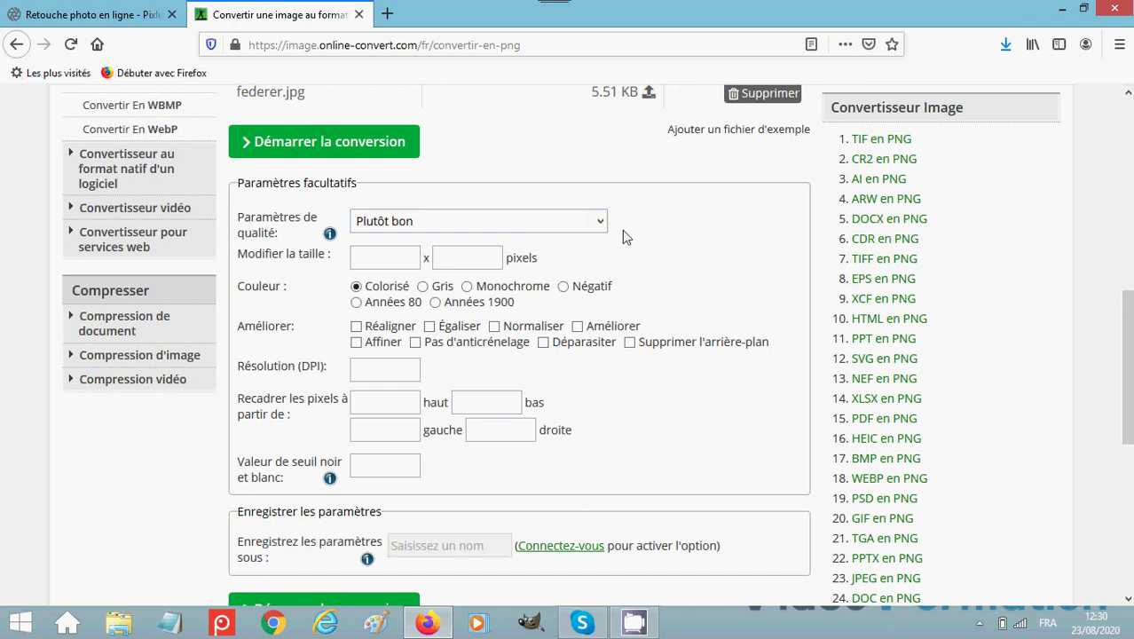
{"action": "left_click", "coordinate": [600, 224]}
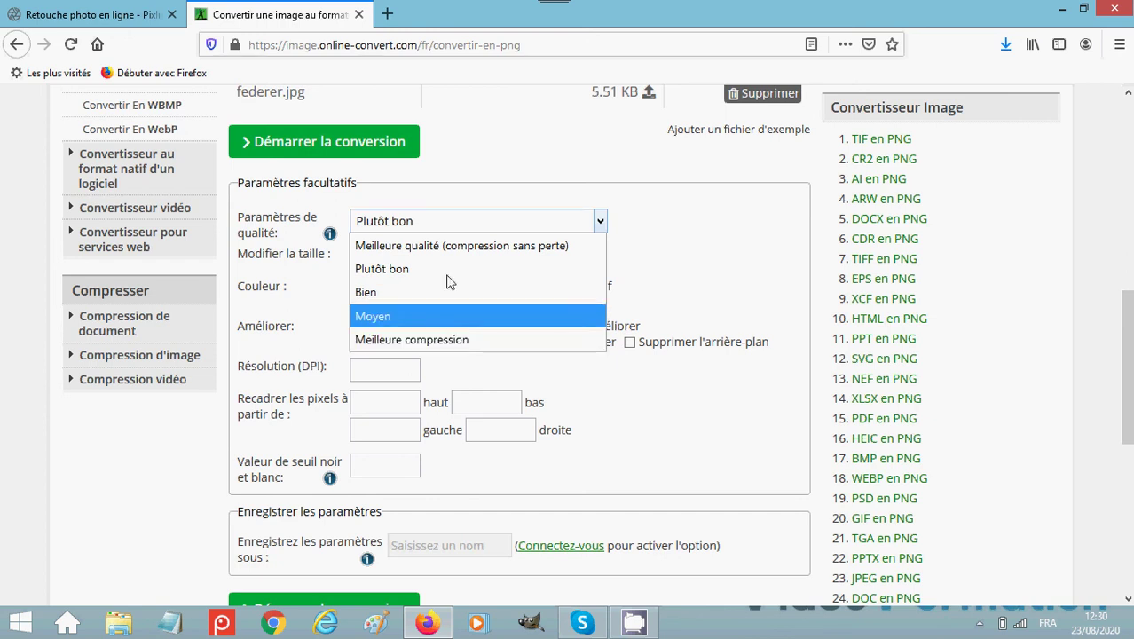
{"action": "left_click", "coordinate": [416, 248]}
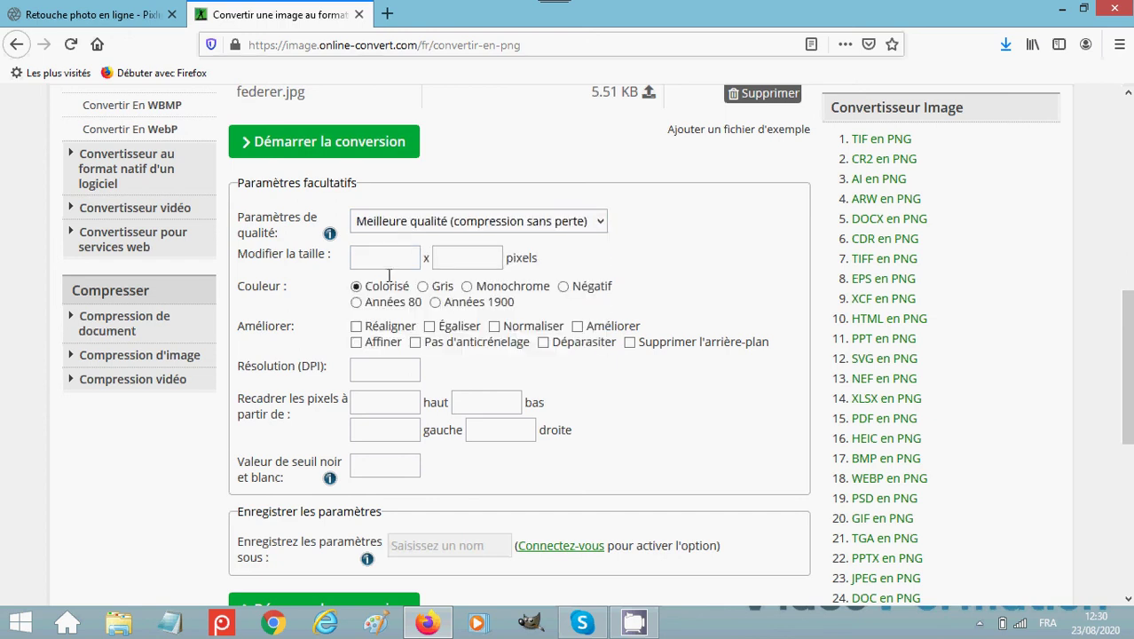
Set the colour option to "Années 80", leave the pixel size empty, and start the PNG conversion.
{"action": "left_click", "coordinate": [402, 254]}
{"action": "left_click", "coordinate": [397, 266]}
{"action": "scroll", "coordinate": [671, 387], "scroll_direction": "down", "scroll_amount": 2}
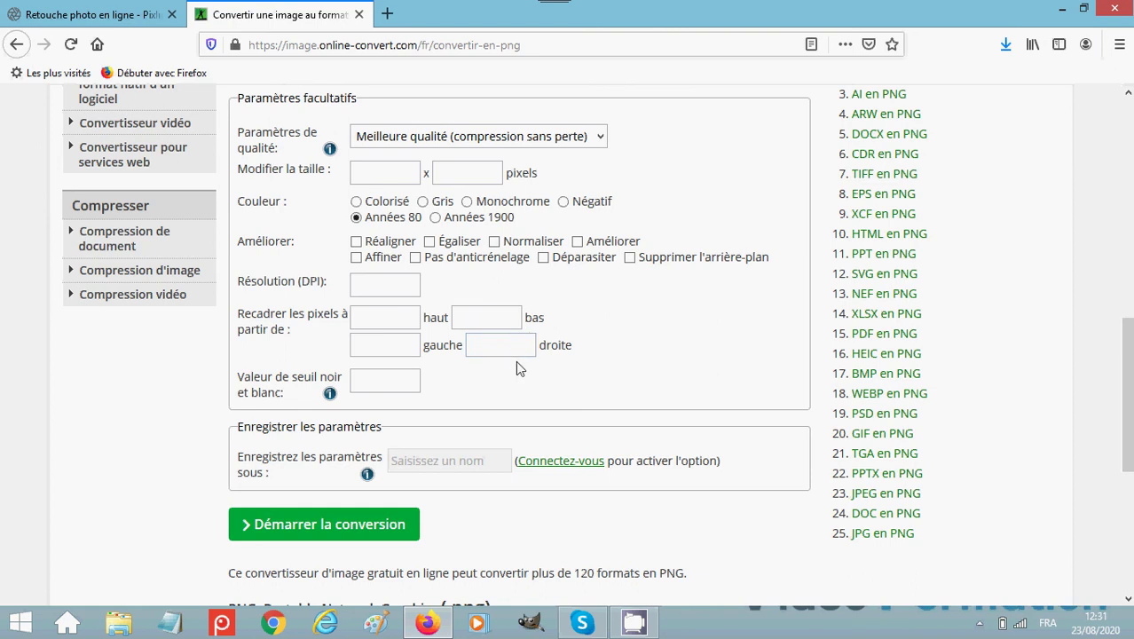
{"action": "left_click", "coordinate": [327, 526]}
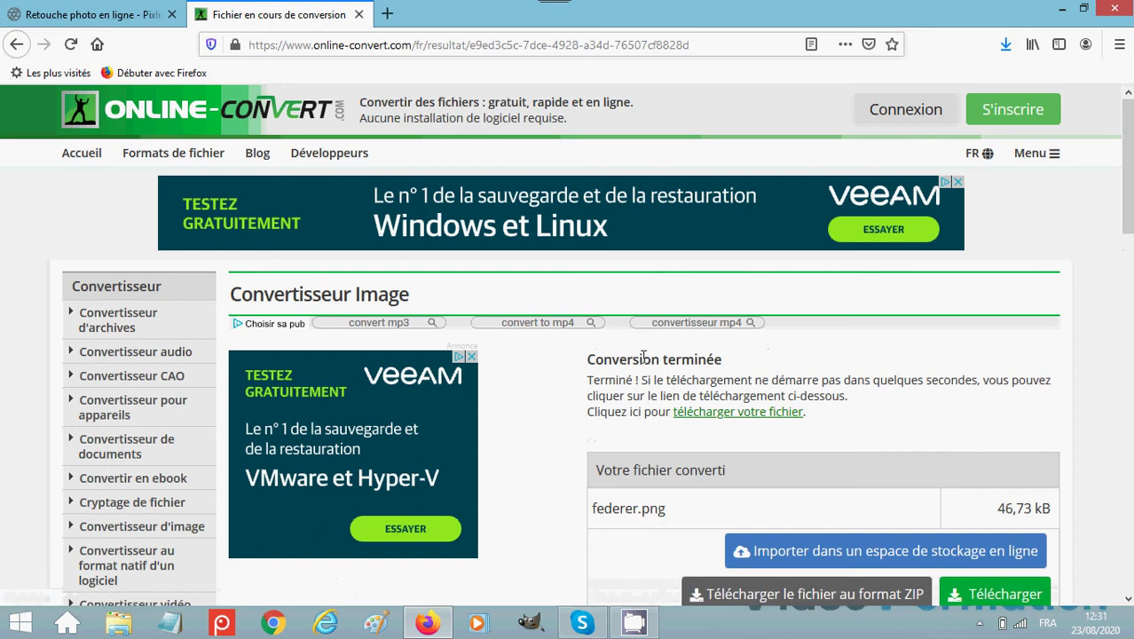
Download the converted federer.png, choosing to save the file rather than open it.
{"action": "left_click", "coordinate": [777, 419]}
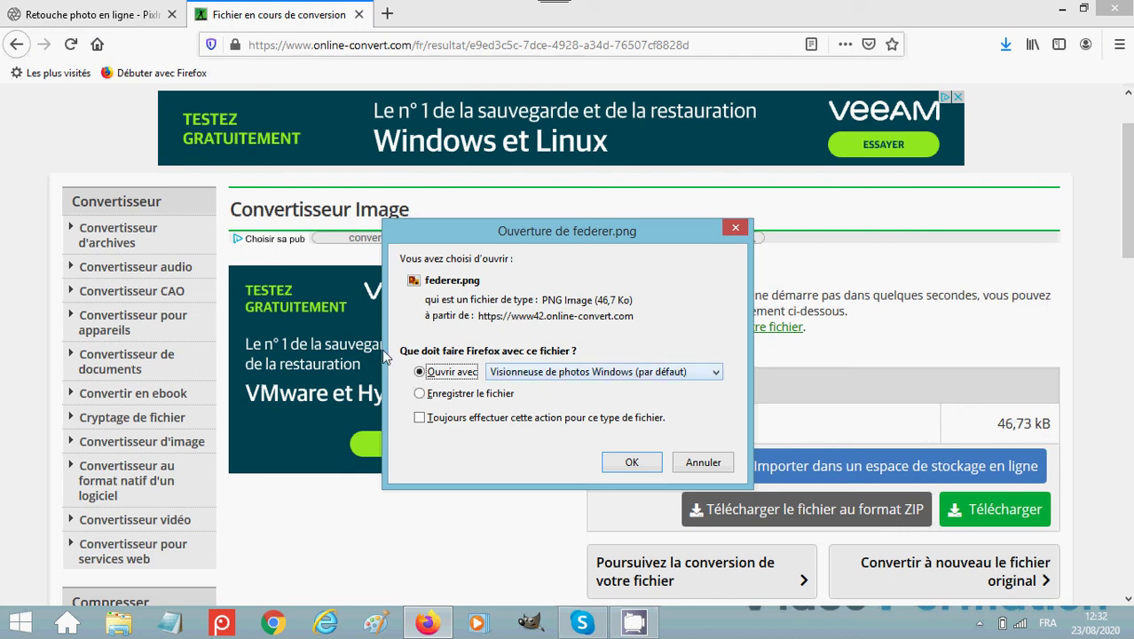
{"action": "left_click", "coordinate": [422, 396]}
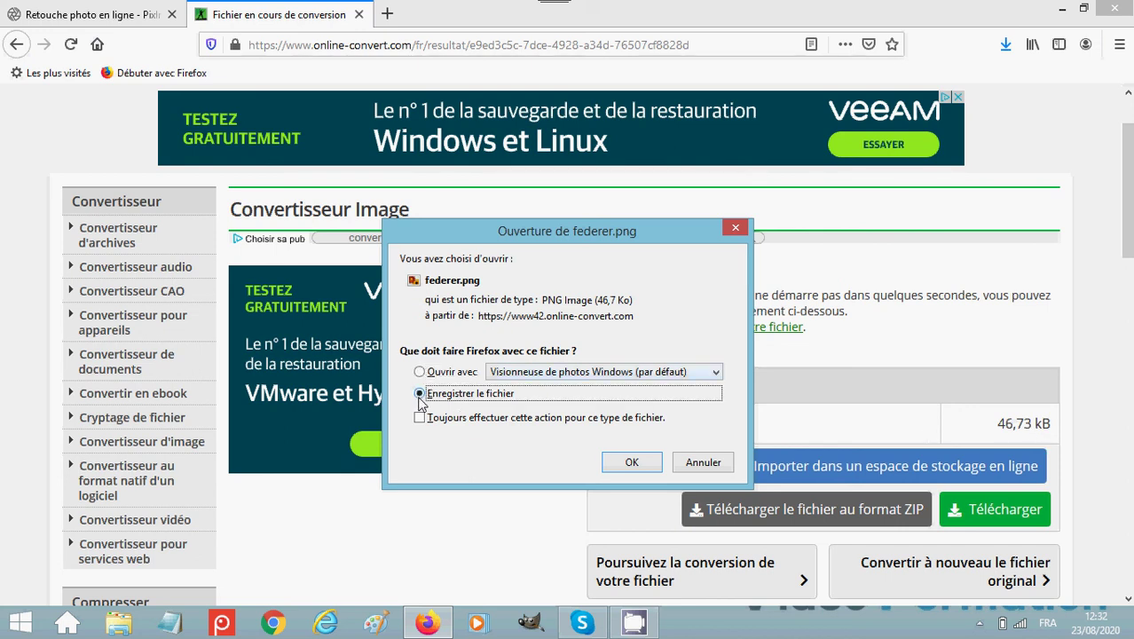
{"action": "left_click", "coordinate": [632, 461]}
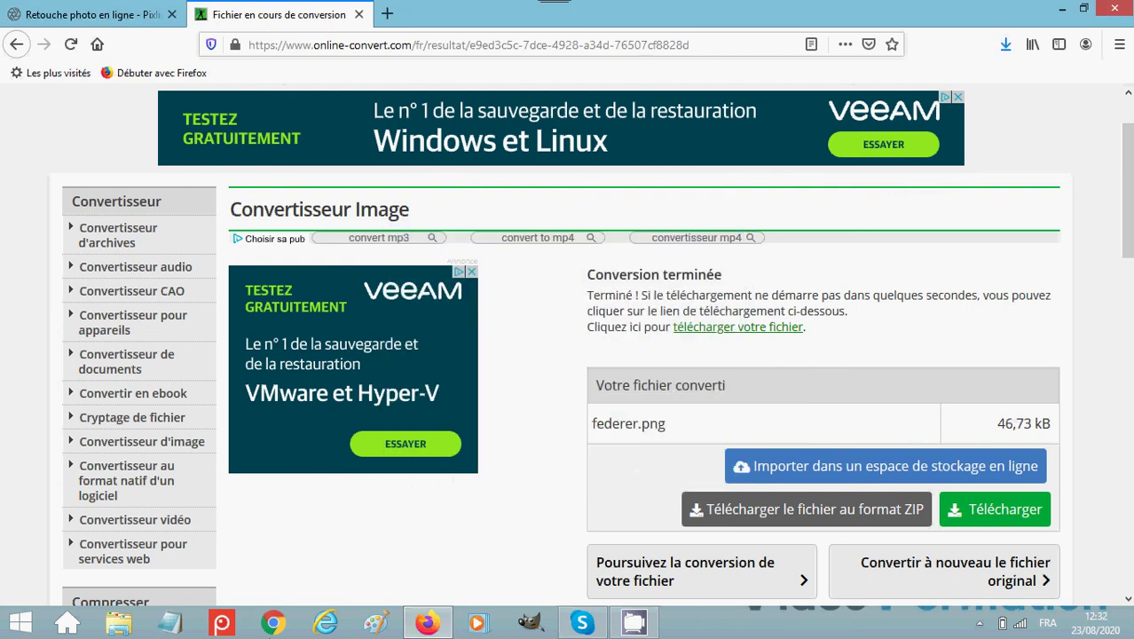
Switch to File Explorer and open the Téléchargements folder.
{"action": "left_click", "coordinate": [113, 628]}
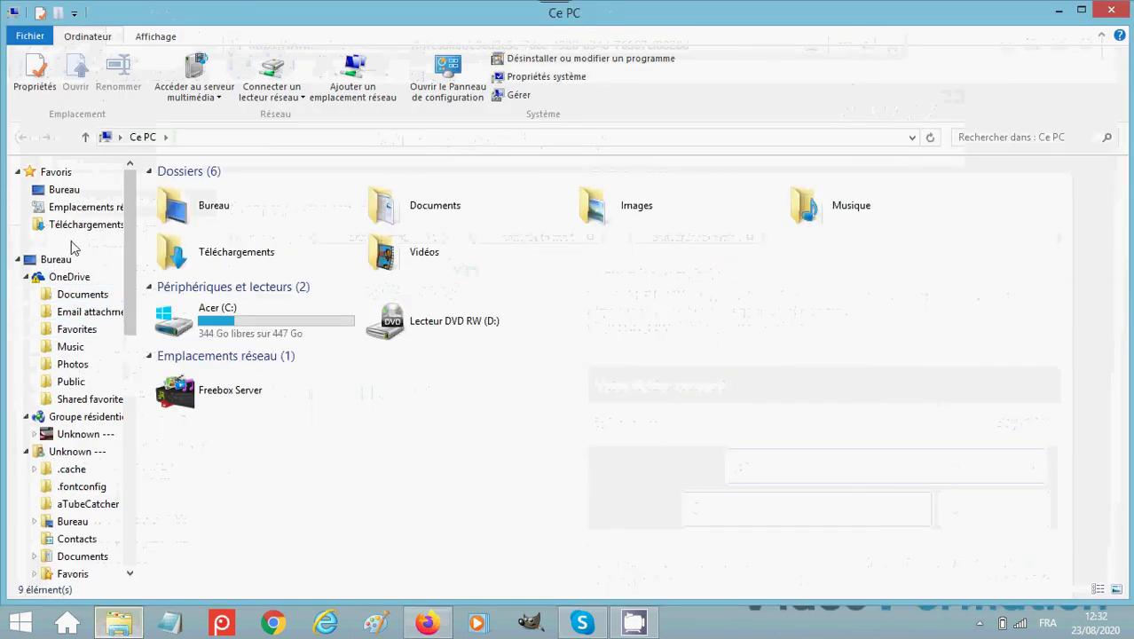
{"action": "left_click", "coordinate": [66, 232]}
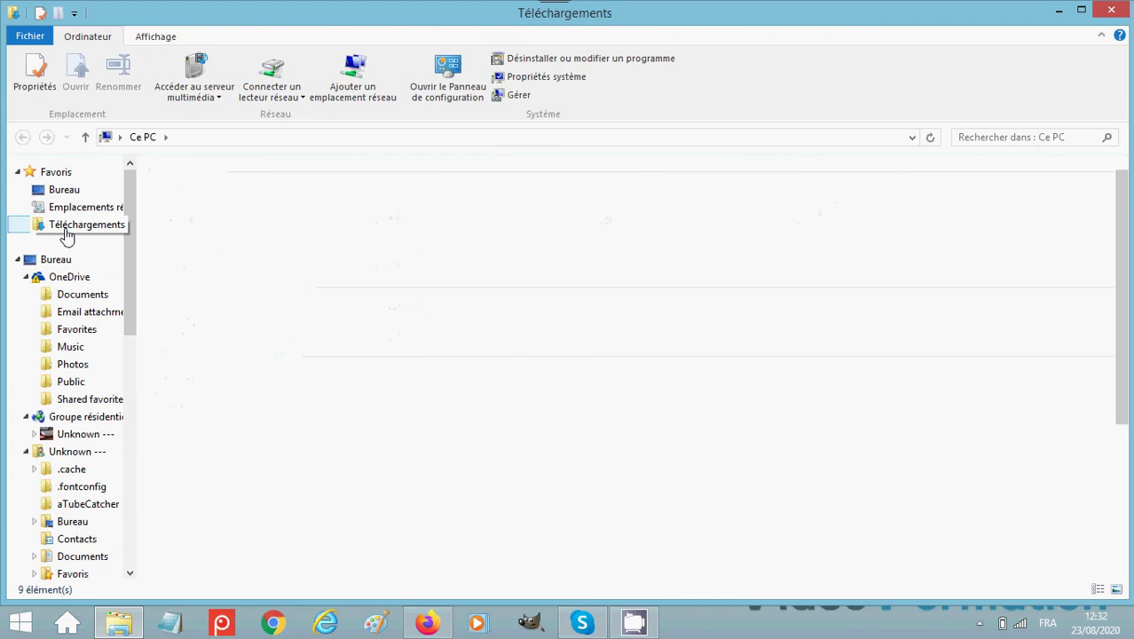